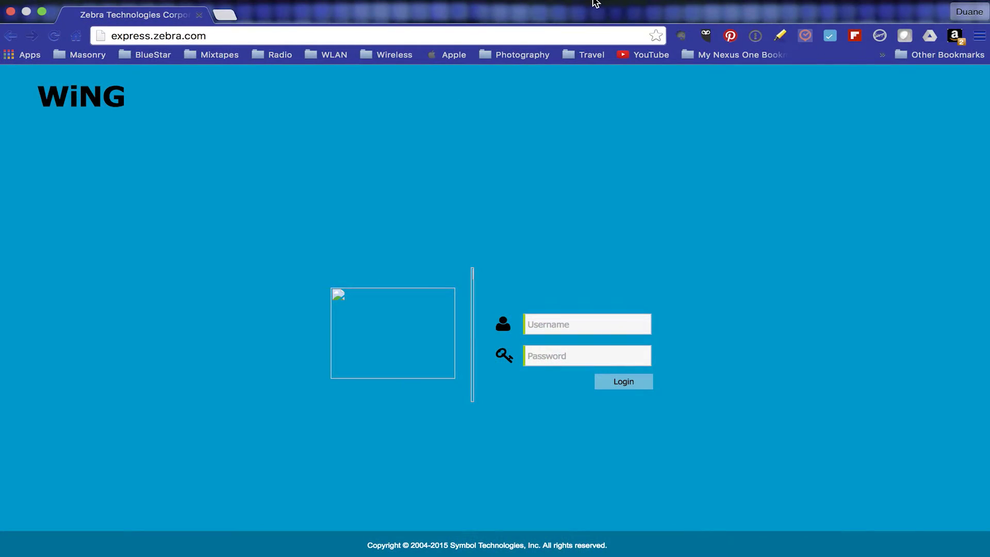
Step: Confirm the Mac is on WiNGExpress Wi-Fi, then enter username admin and the password
mouse_move(641, 10)
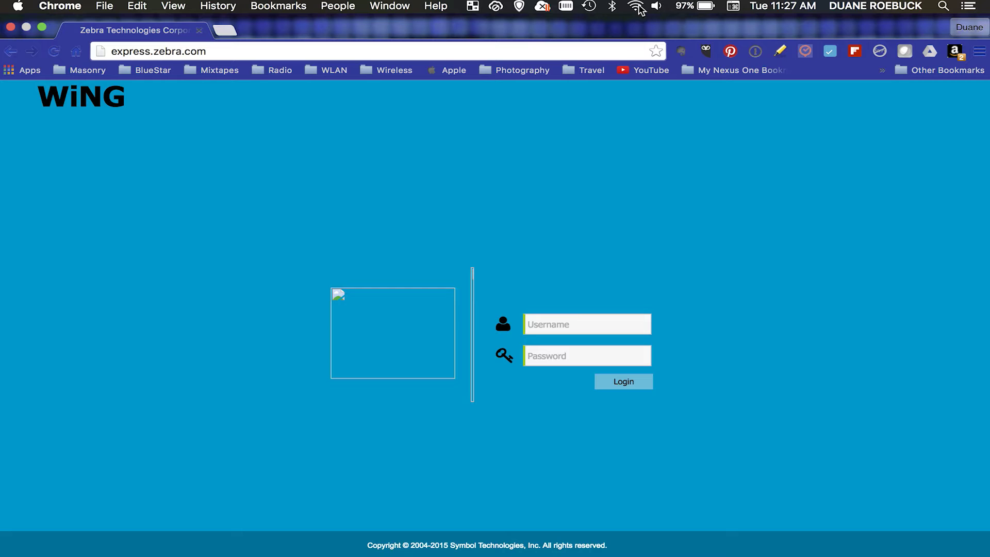
left_click(637, 7)
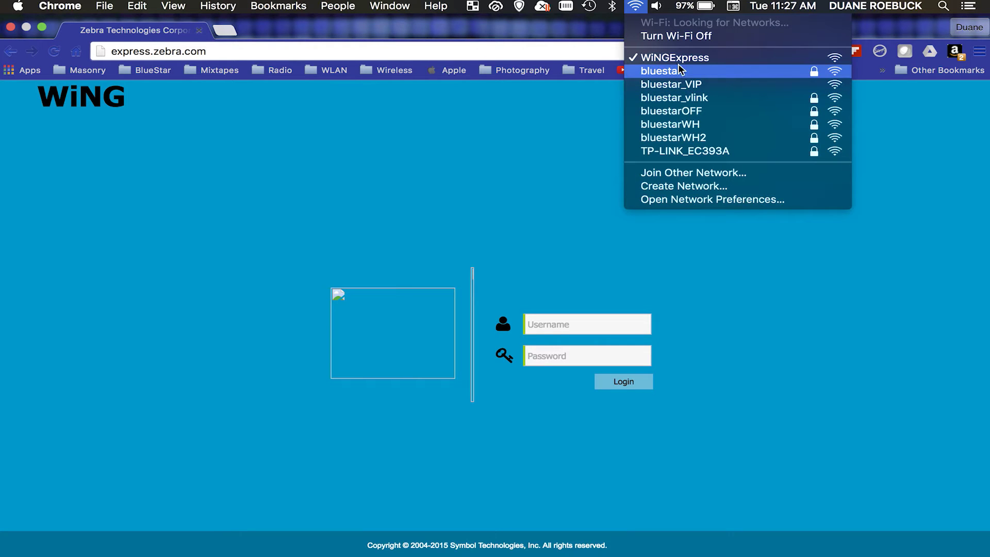
left_click(251, 50)
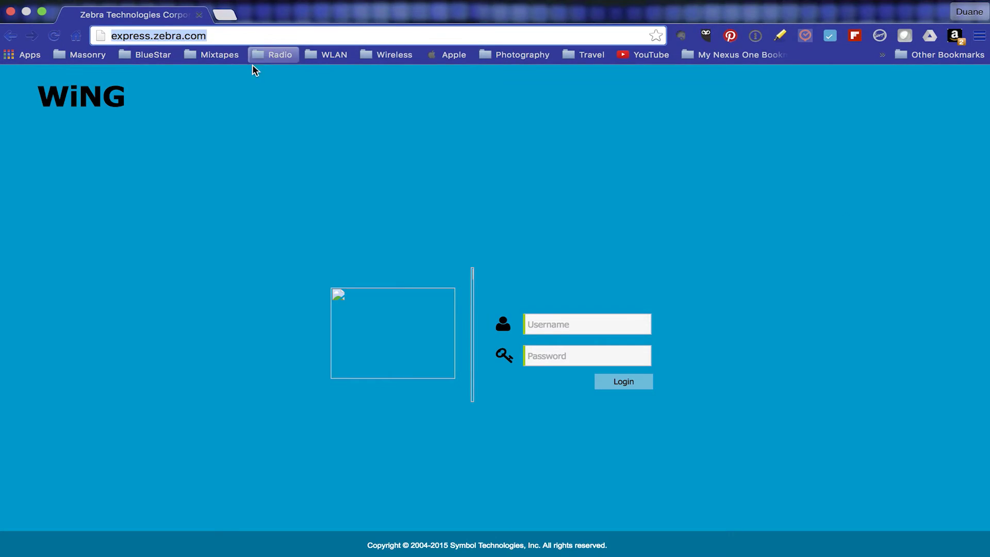
left_click(556, 328)
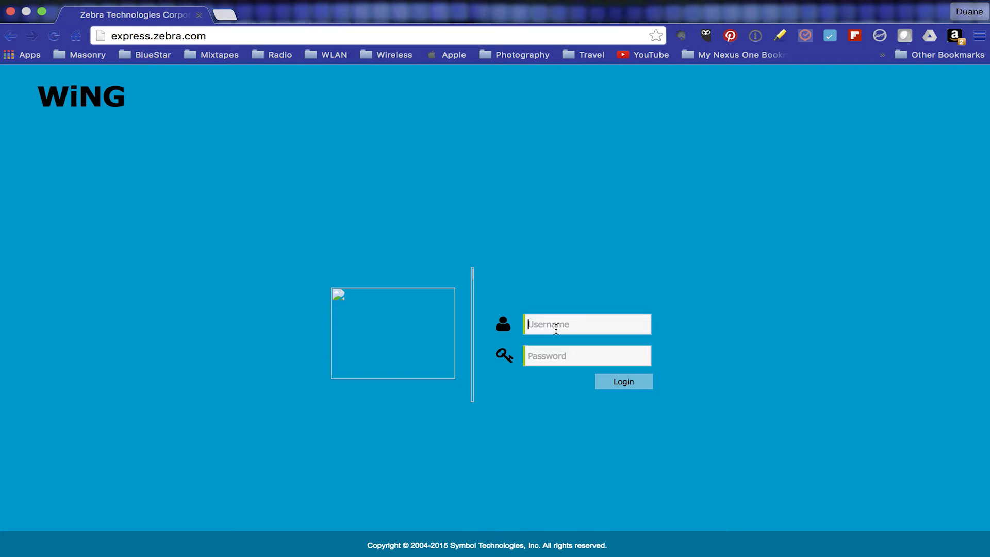
type("admin")
type("••••••")
type("••")
Step: Log in as admin and confirm a new administrator password to reach the Dashboard
left_click(635, 383)
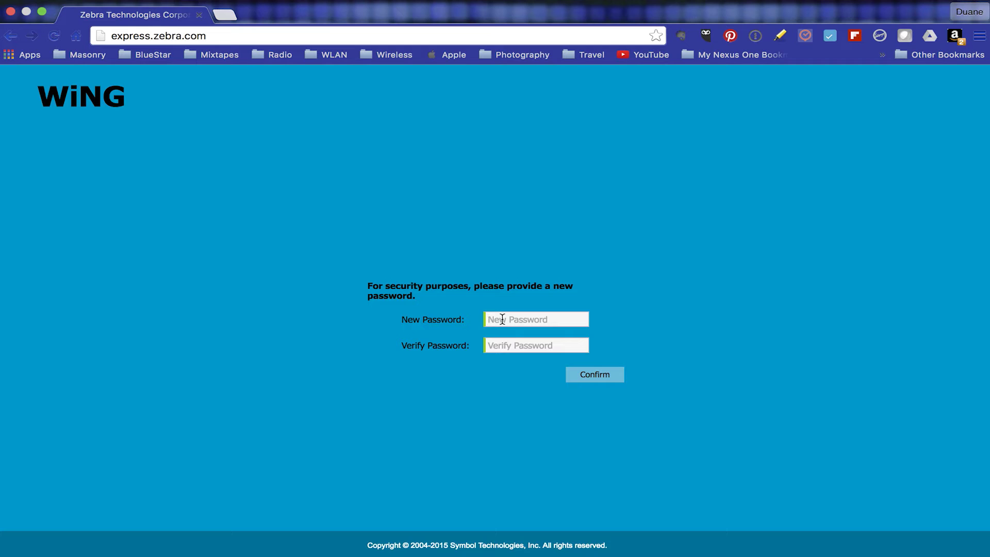
type("••••••••••••••")
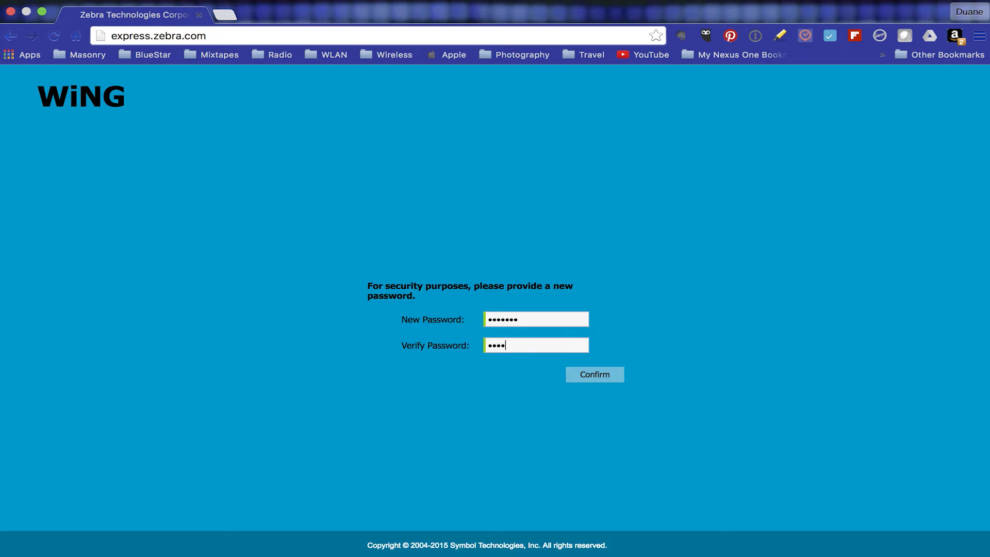
left_click(592, 376)
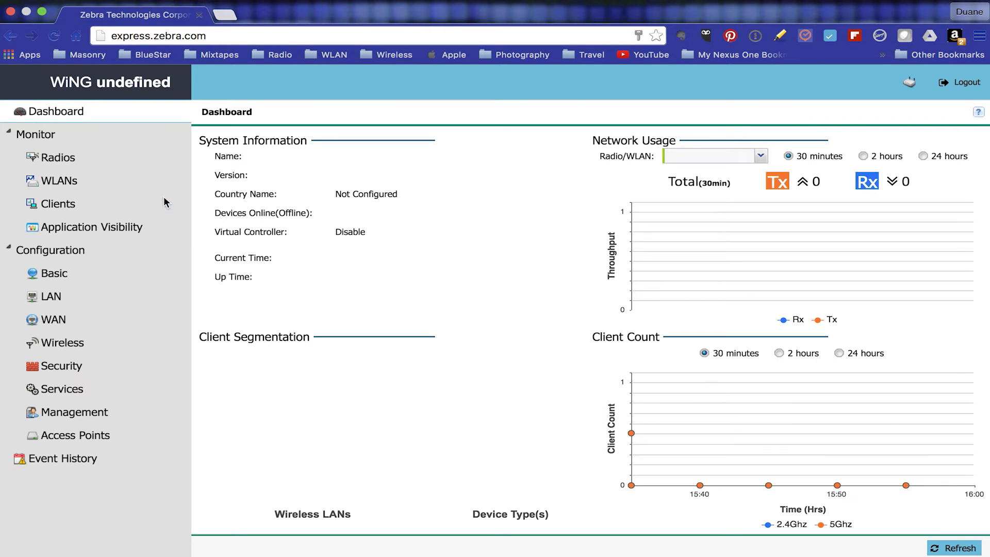
Step: Go to Configuration > Basic settings and place the cursor in the NTP Server field
left_click(64, 276)
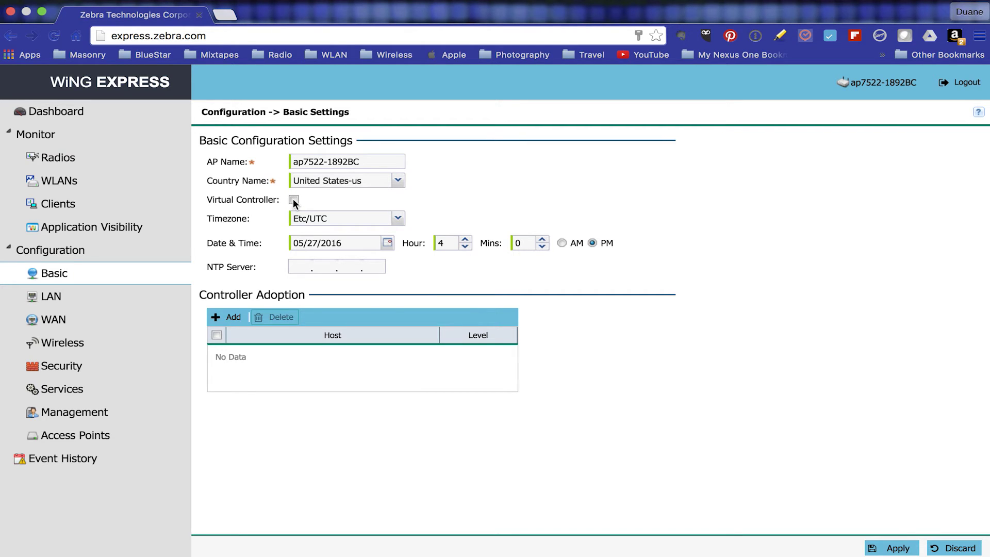
left_click(301, 267)
Step: Enter 24.56.178.140 as the NTP server and apply the basic settings
type("24.")
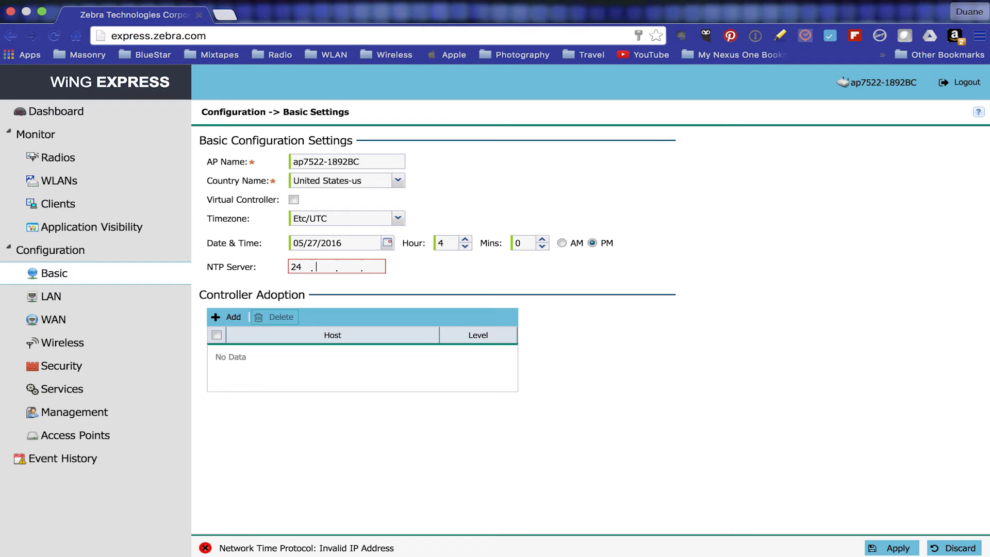
type("56.178.140")
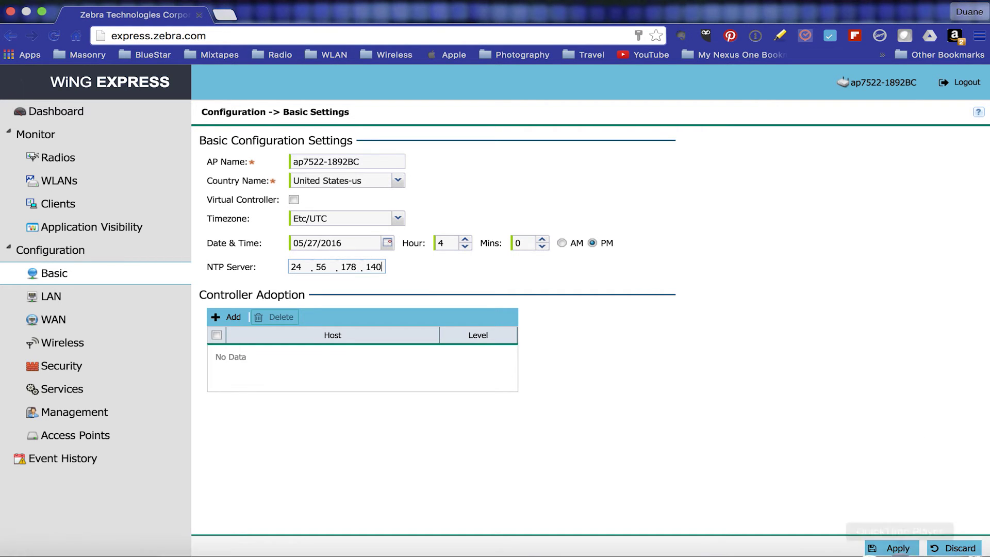
left_click(902, 549)
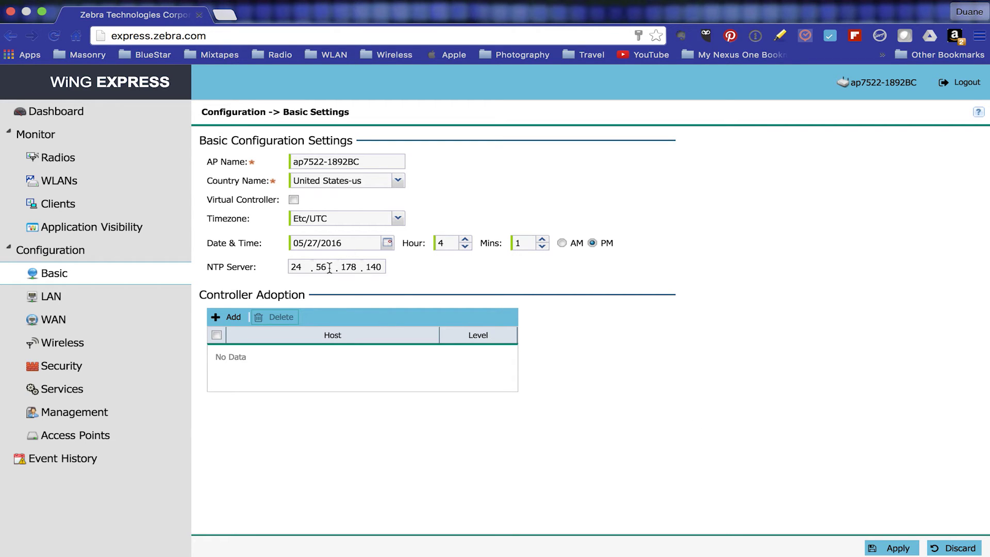
Step: Add an enabled WLAN named Testing with SSID Testing and Secure-PSK security
left_click(70, 349)
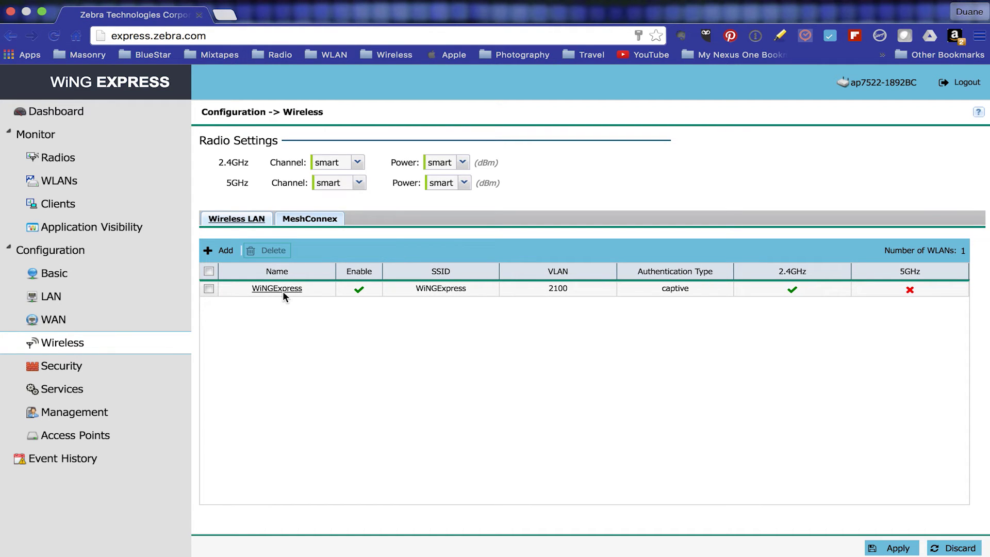
left_click(223, 256)
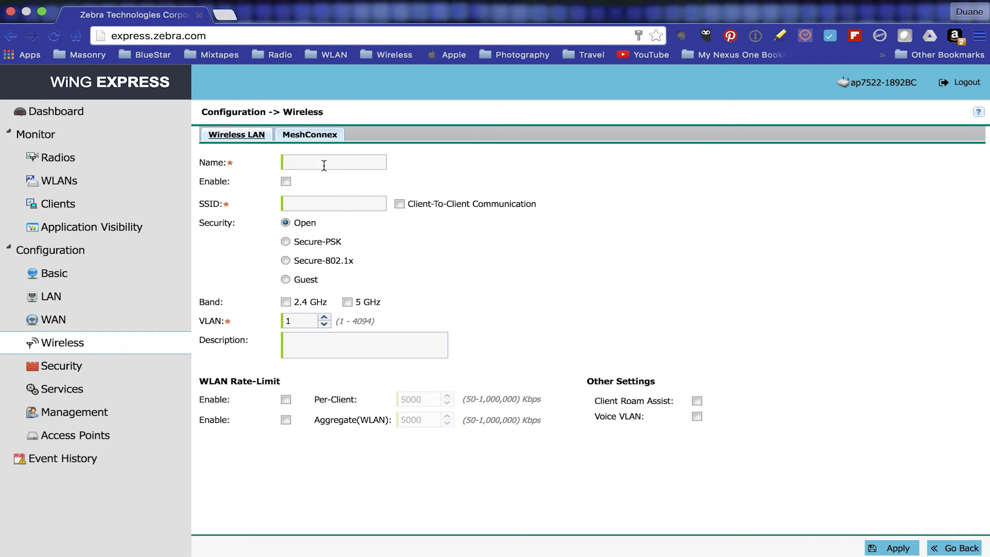
left_click(324, 165)
type("Testing")
left_click(286, 182)
left_click(297, 203)
type("Testing")
left_click(286, 240)
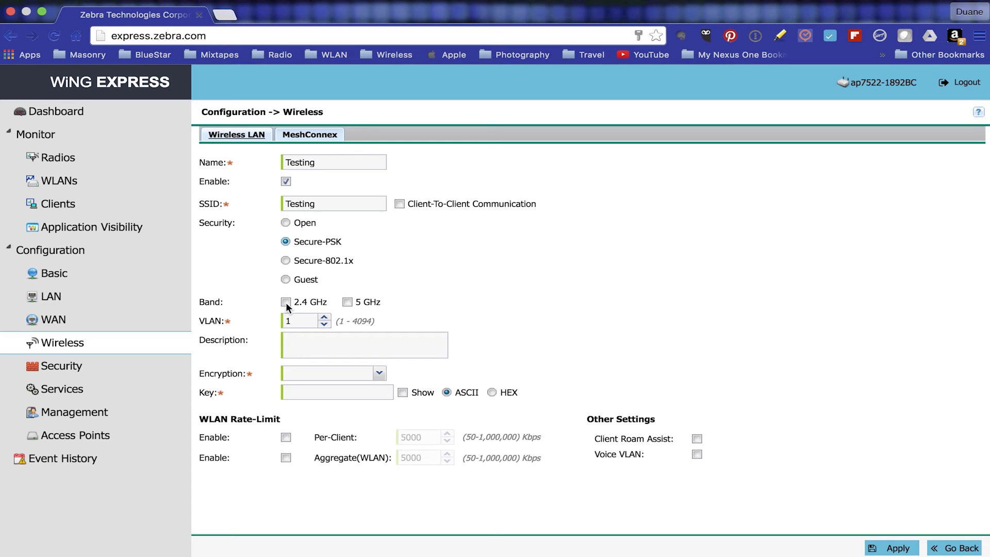
Step: Add 5 GHz to Testing, choose WPA2-CCMP encryption, enter the pre-shared key, and apply
left_click(347, 302)
left_click(311, 371)
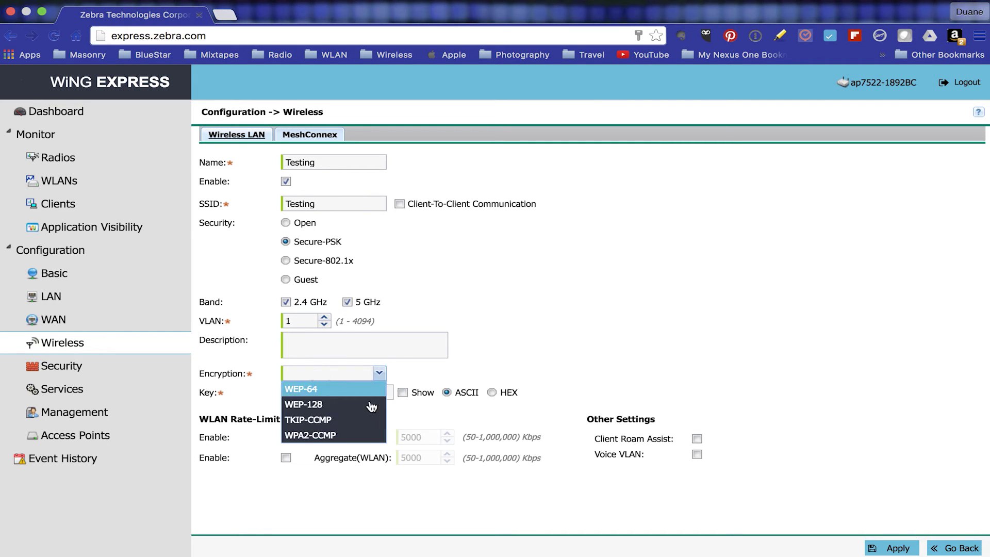
left_click(353, 434)
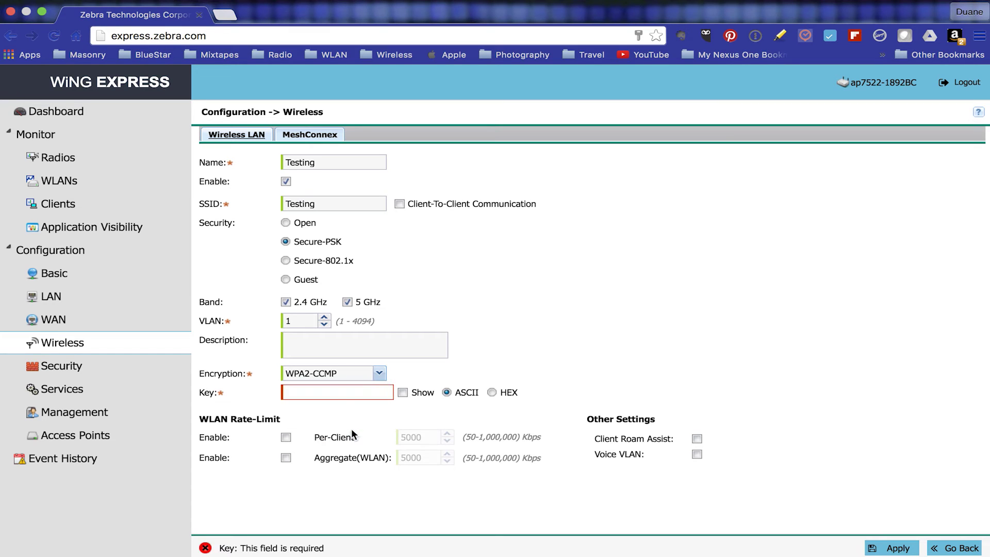
left_click(332, 394)
type("••••")
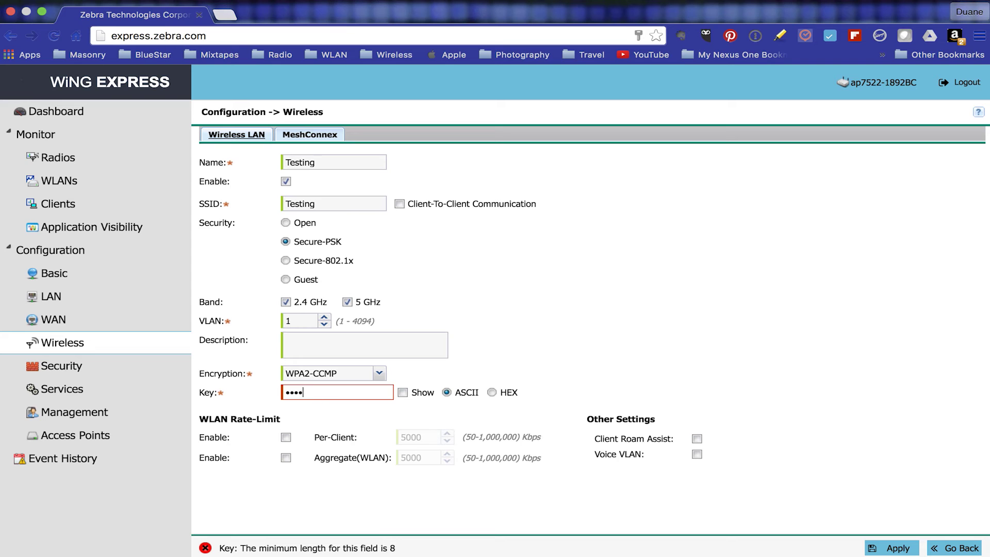
type("••••••")
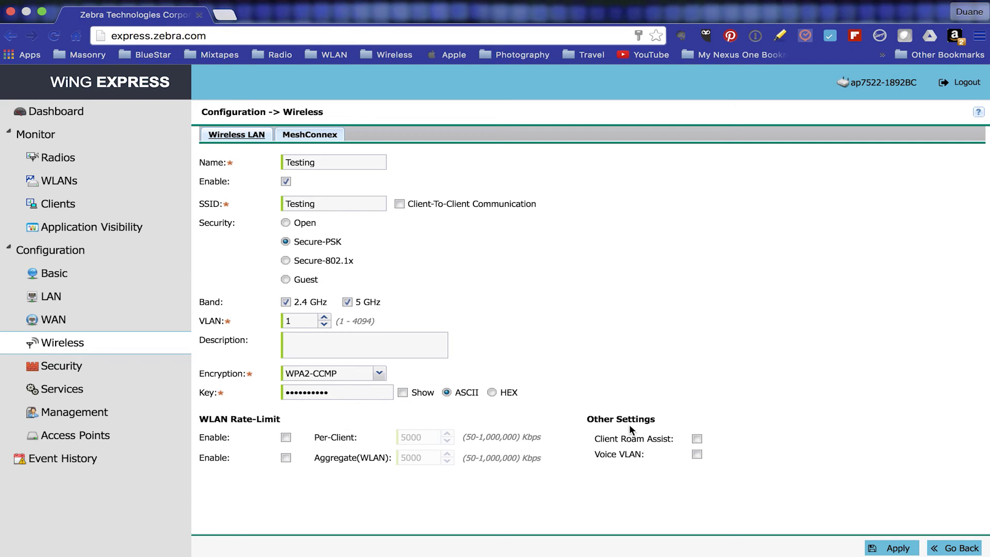
left_click(403, 392)
left_click(902, 549)
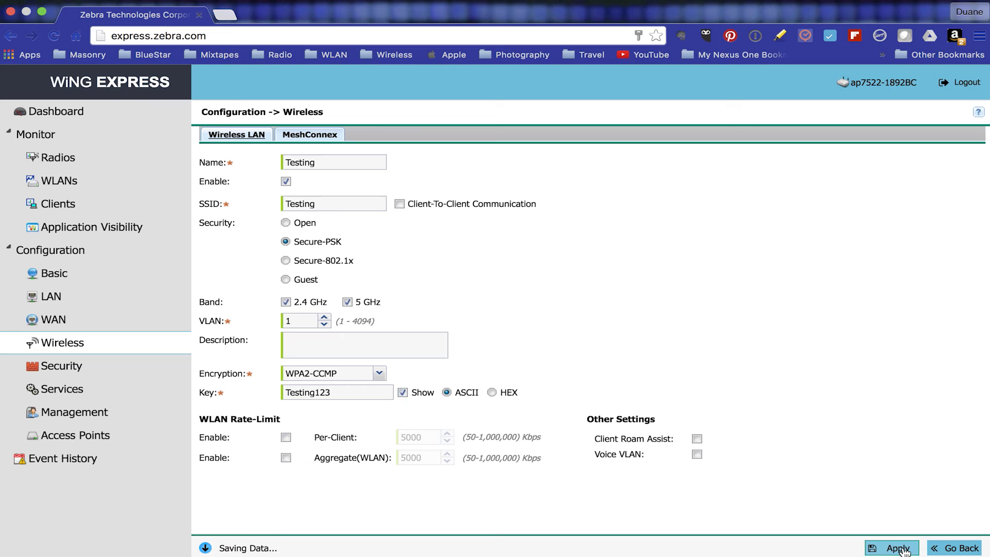
left_click(902, 549)
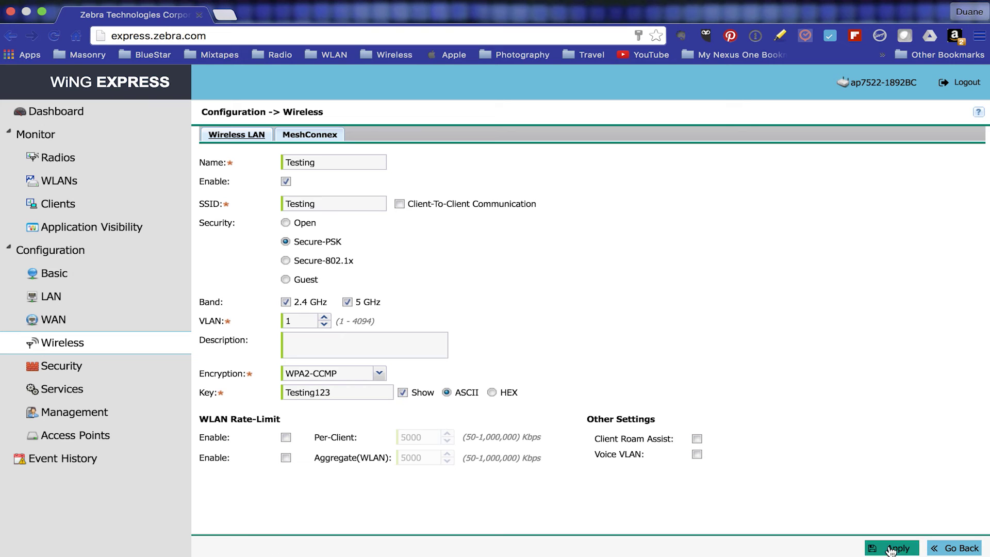
Step: Recheck Basic settings, open Security, dismiss the Service Unavailable error, and show Wi-Fi networks
left_click(64, 278)
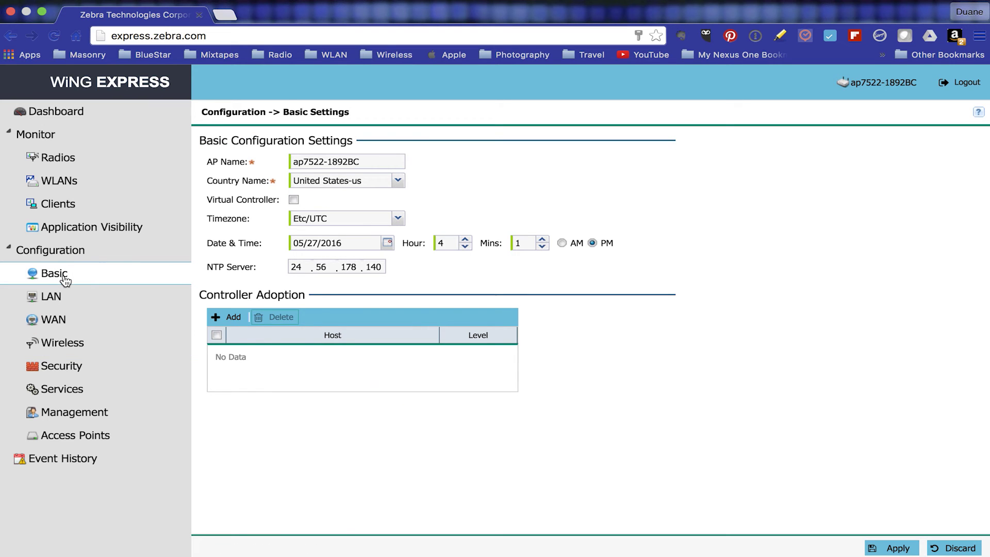
left_click(73, 367)
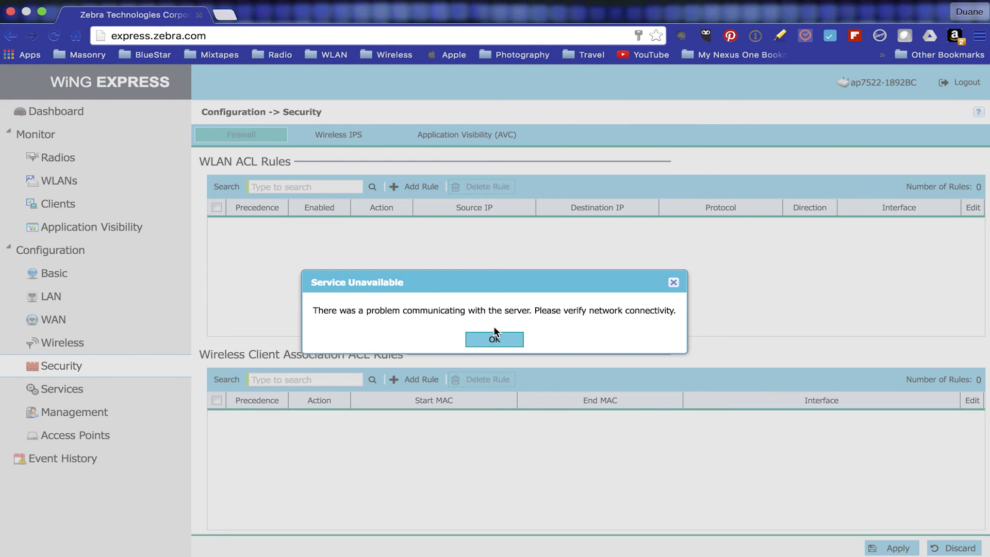
left_click(494, 334)
mouse_move(716, 2)
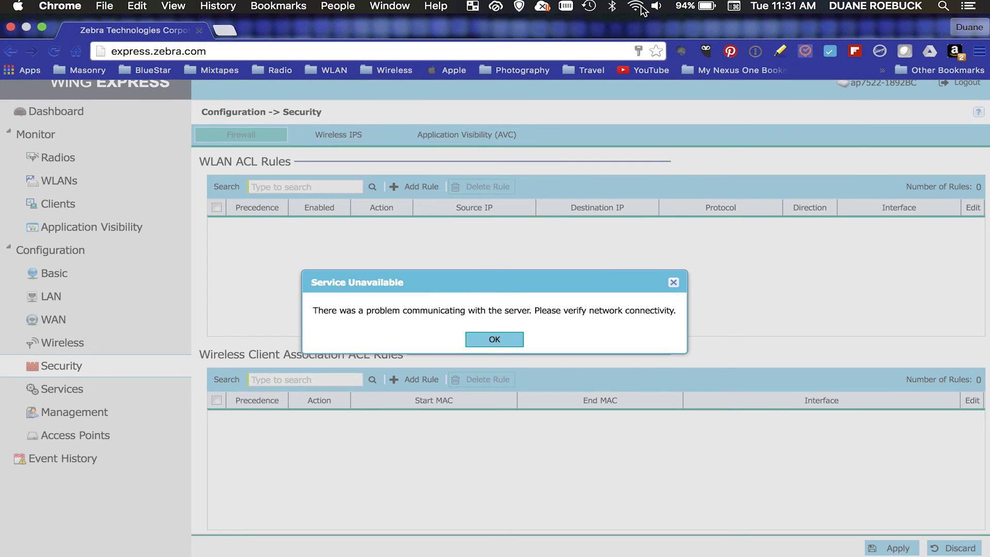
left_click(637, 7)
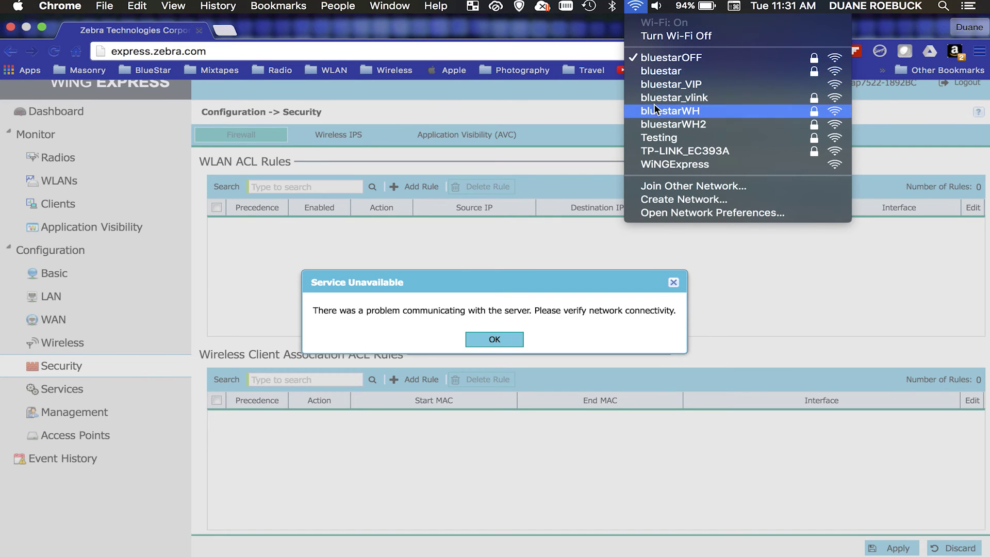
Step: Join the Testing Wi-Fi network with its WPA2 password, dismissing the server error
left_click(660, 138)
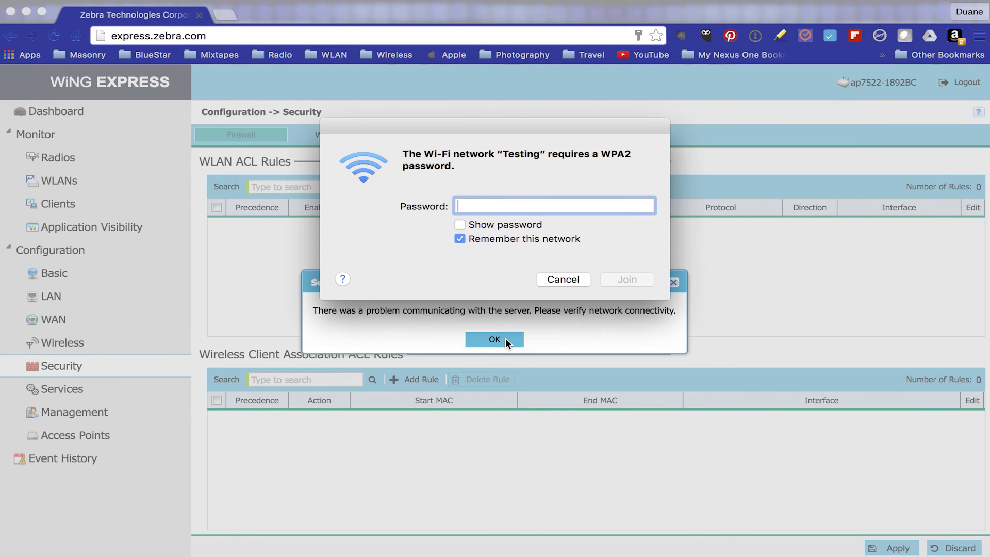
right_click(506, 338)
left_click(482, 333)
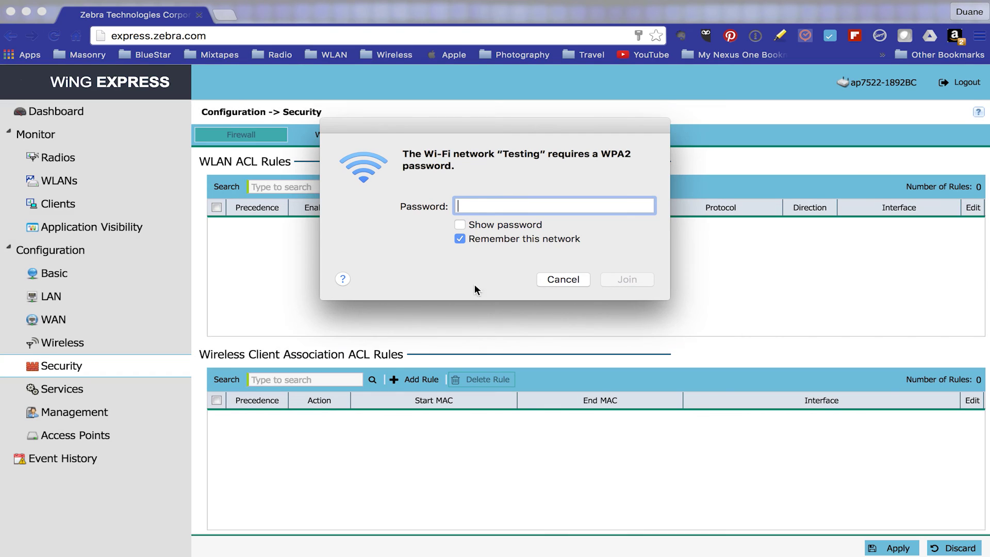
left_click(462, 224)
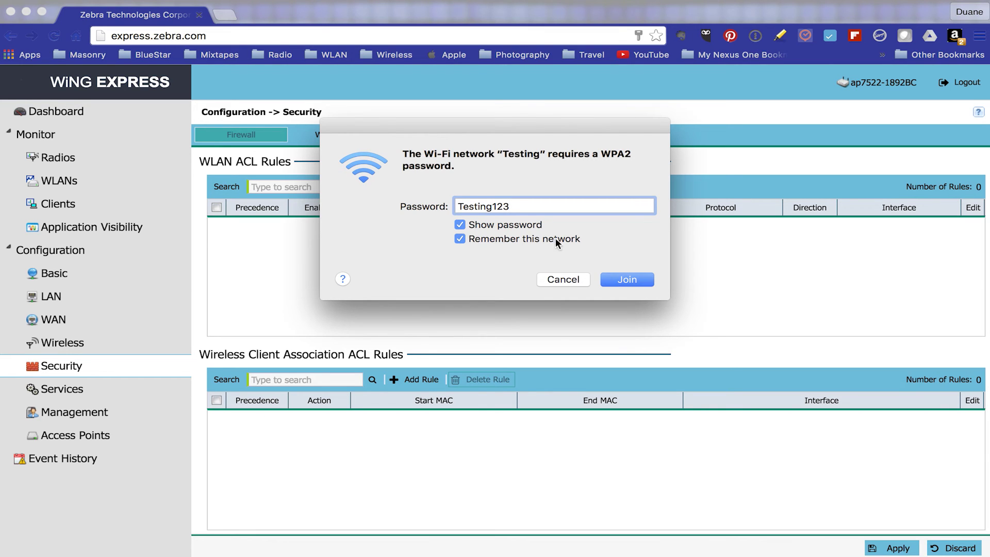
left_click(622, 282)
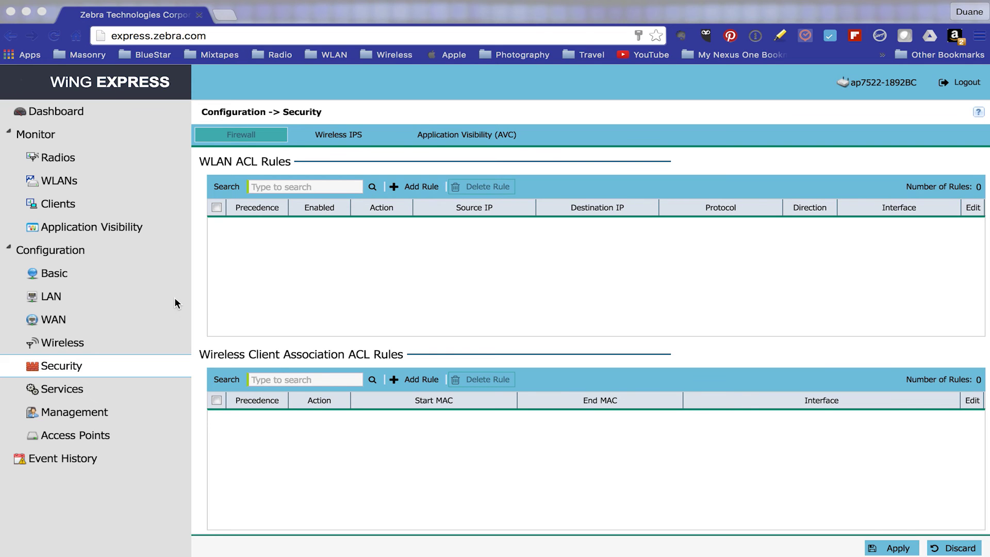
Step: View the WLAN list under Wireless, then open a new browser tab and enter espn.com
left_click(59, 321)
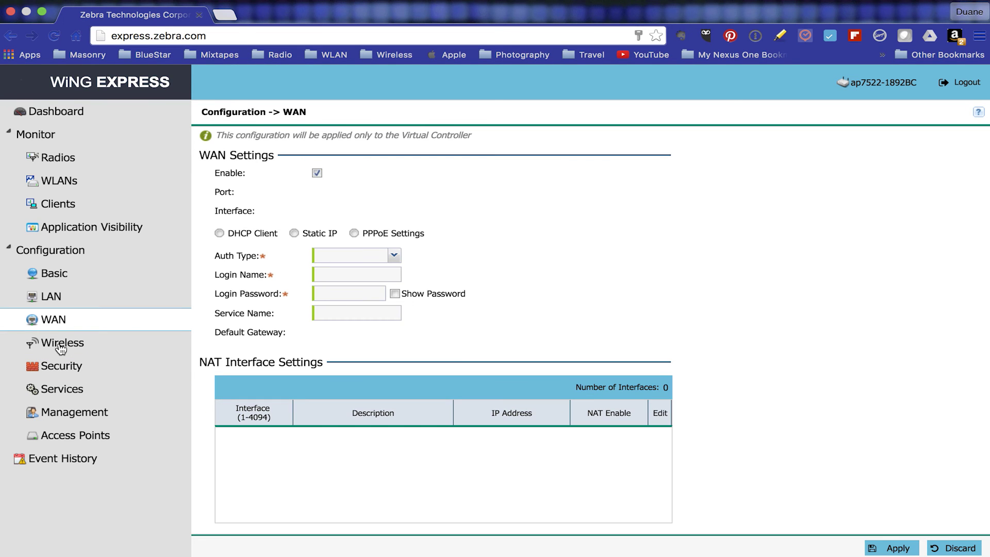
left_click(60, 346)
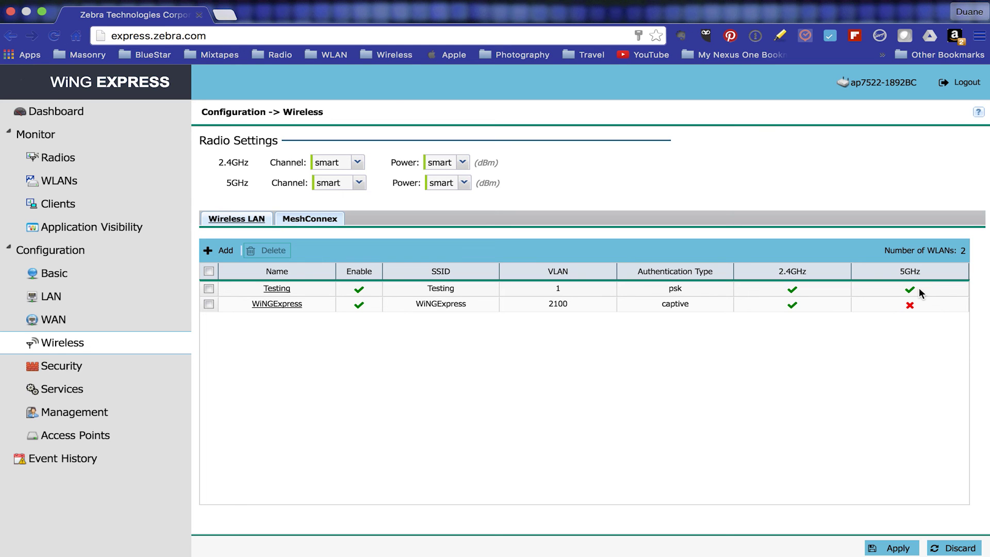
left_click(227, 14)
type("espn.com")
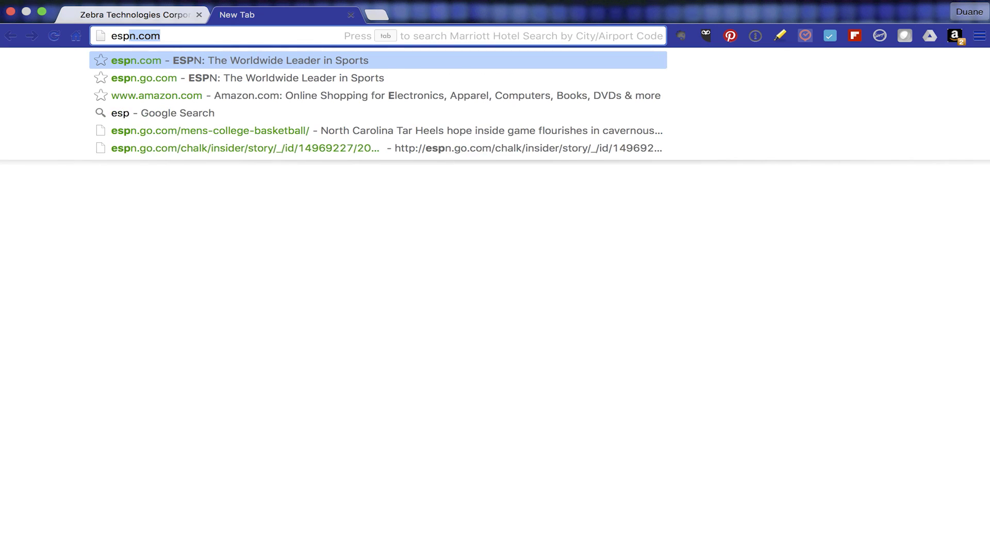